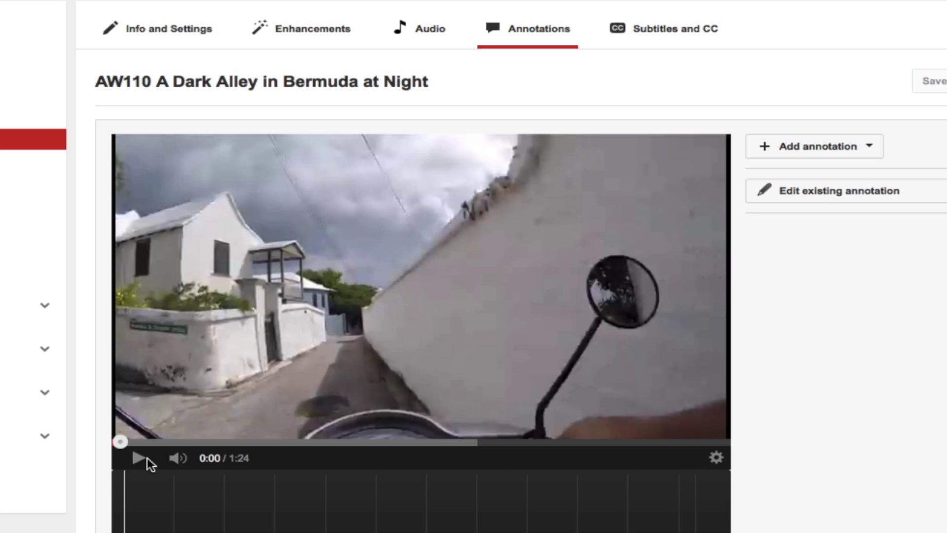
Play the alley video and pause it at 0:12 on the SUB SummertimeKen banner.
{"action": "left_click", "coordinate": [139, 458]}
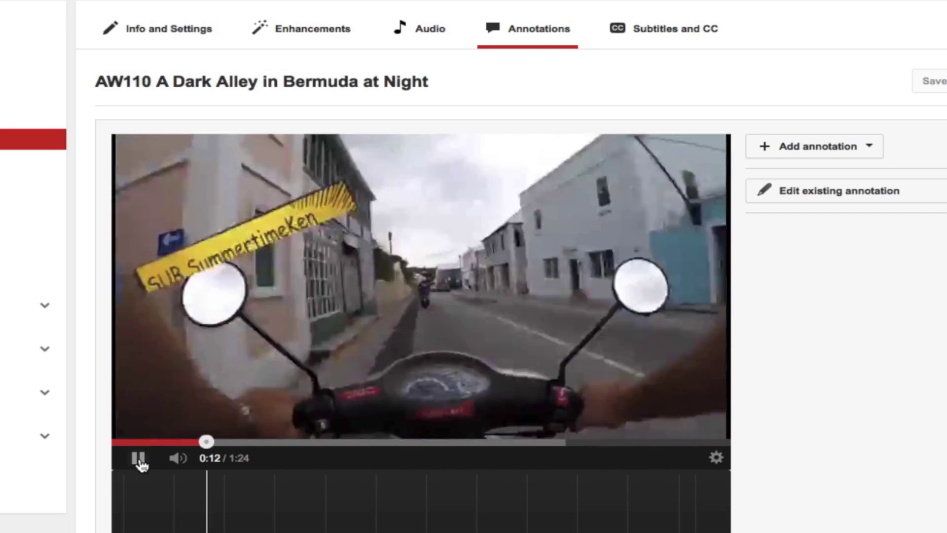
{"action": "left_click", "coordinate": [140, 462]}
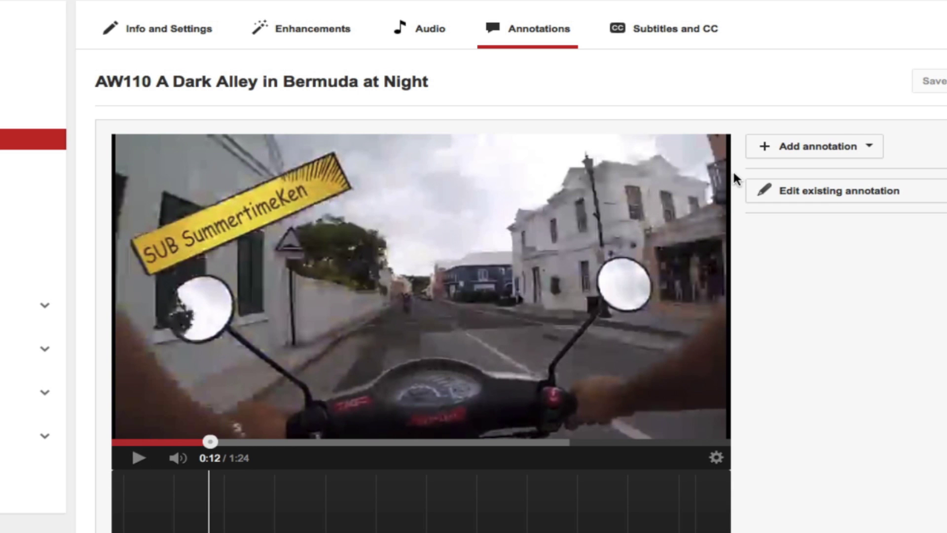
Add a Spotlight annotation and size it to cover the SUB SummertimeKen banner.
{"action": "left_click", "coordinate": [828, 149]}
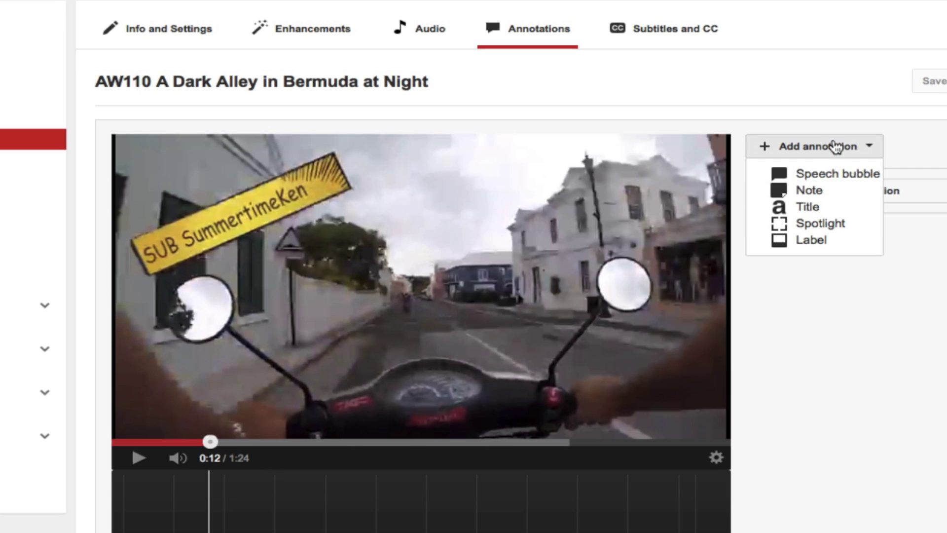
{"action": "left_click", "coordinate": [846, 225]}
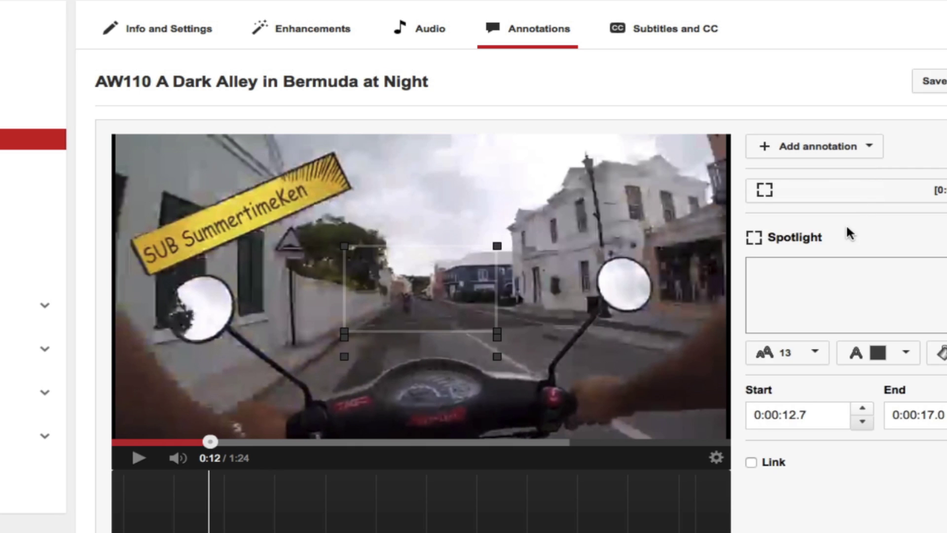
{"action": "left_click_drag", "start_coordinate": [466, 271], "coordinate": [236, 231]}
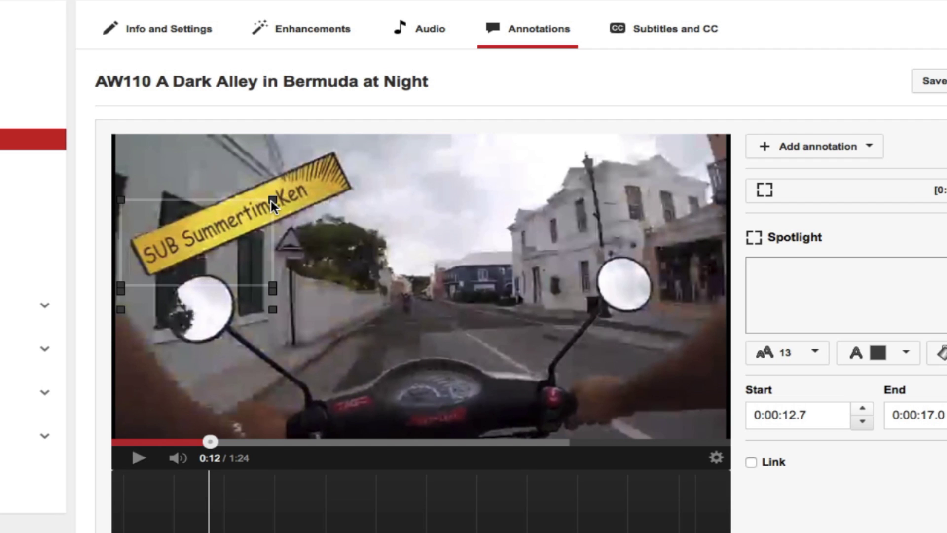
{"action": "left_click_drag", "start_coordinate": [272, 200], "coordinate": [365, 145]}
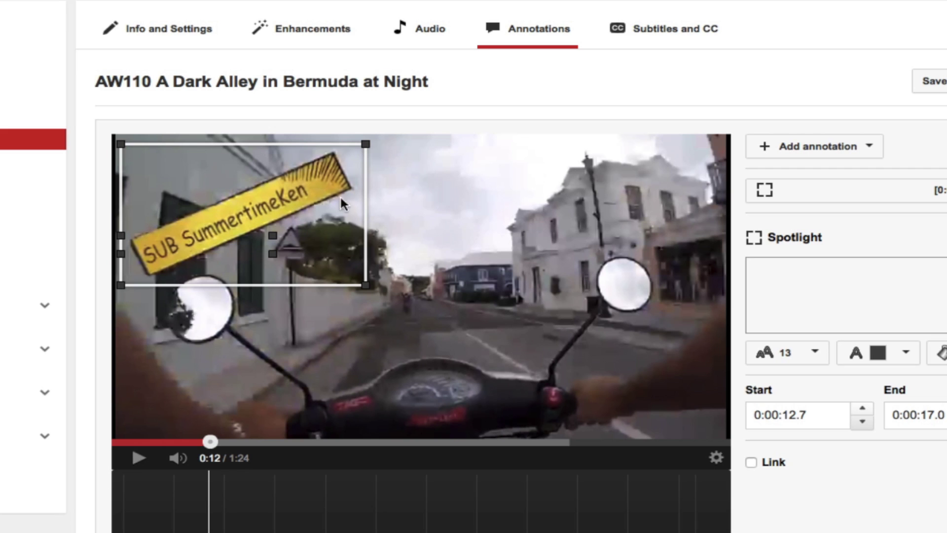
Set the spotlight's end time to 0:00:23.5.
{"action": "double_click", "coordinate": [930, 419]}
{"action": "type", "text": "22"}
{"action": "key", "text": "Tab"}
{"action": "double_click", "coordinate": [923, 414]}
{"action": "type", "text": "23"}
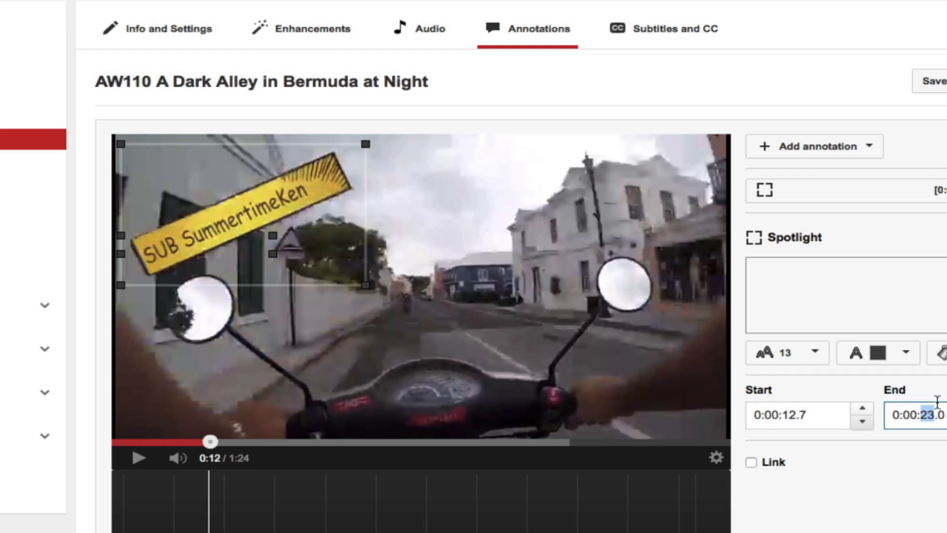
{"action": "double_click", "coordinate": [940, 415]}
{"action": "type", "text": "5"}
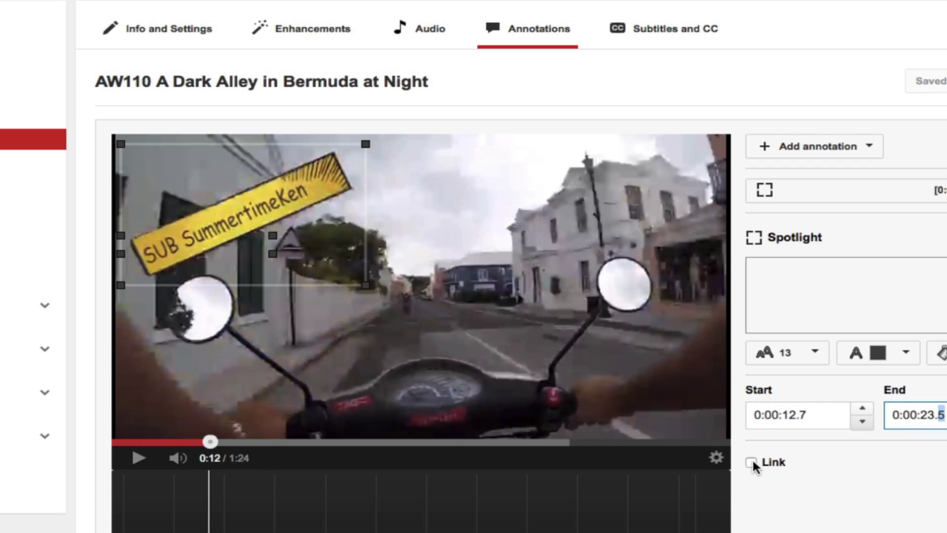
Turn on the spotlight's link as a Subscribe link to the banner's channel user name, and save.
{"action": "left_click", "coordinate": [752, 463]}
{"action": "scroll", "coordinate": [753, 465], "scroll_direction": "down", "scroll_amount": 3}
{"action": "left_click", "coordinate": [908, 389]}
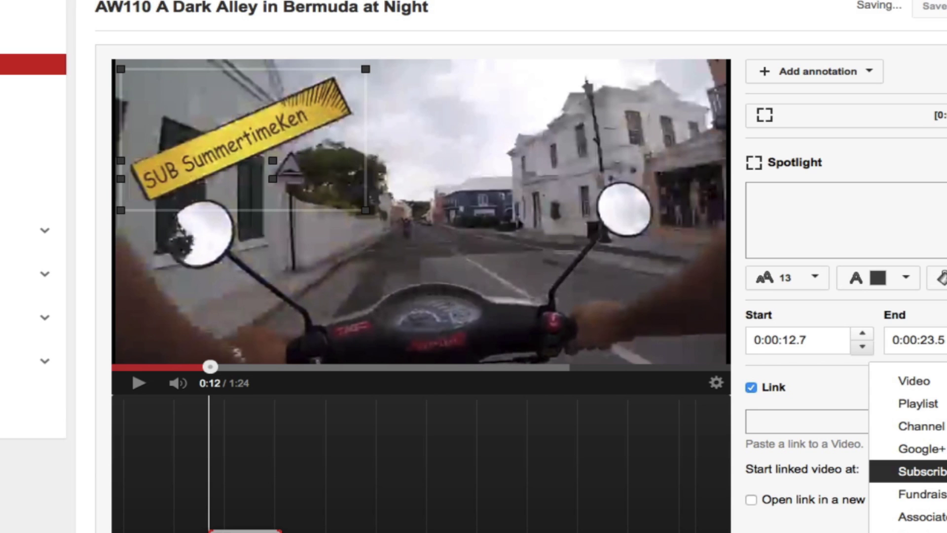
{"action": "left_click", "coordinate": [908, 471]}
{"action": "left_click", "coordinate": [826, 419]}
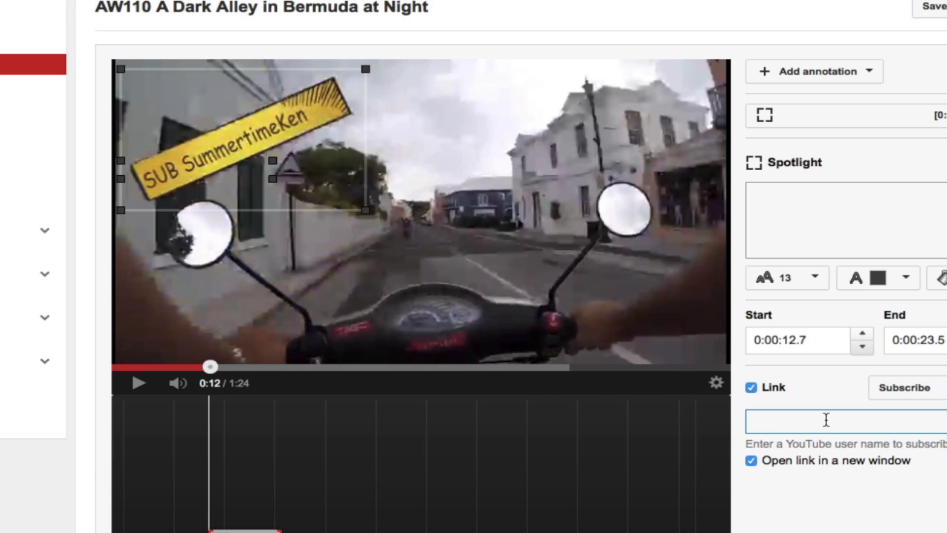
{"action": "type", "text": "Summerti"}
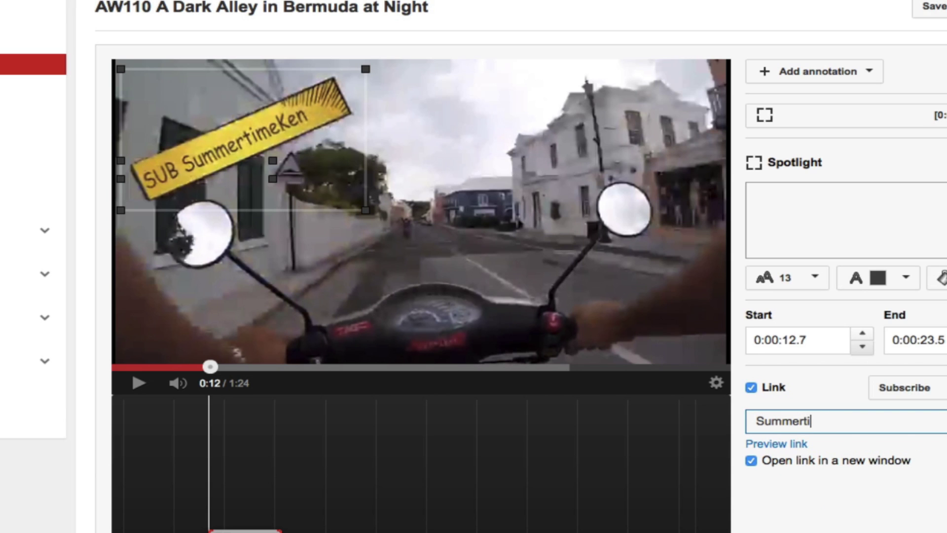
{"action": "type", "text": "meKen"}
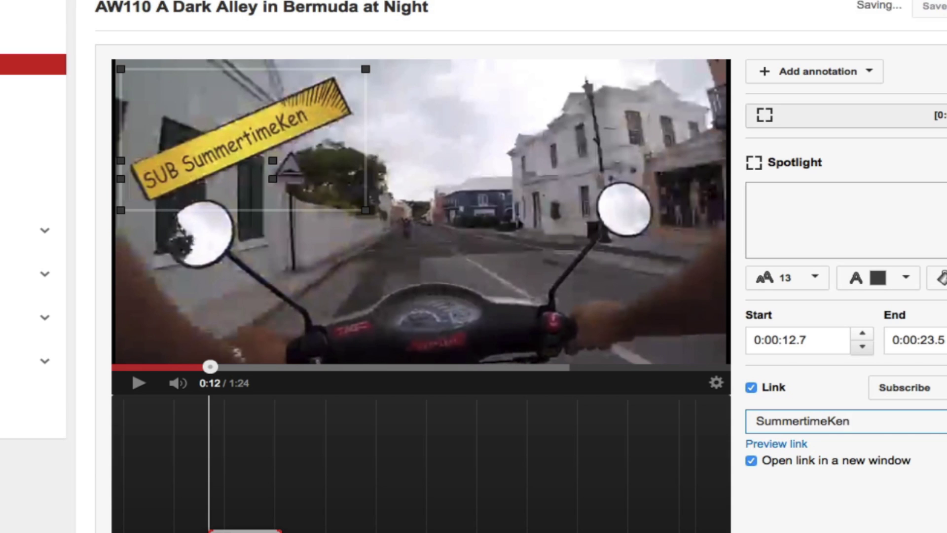
{"action": "key", "text": "Return"}
Play the video on and pause at 0:14 where the SUB IrixGuy banner appears.
{"action": "left_click", "coordinate": [140, 383]}
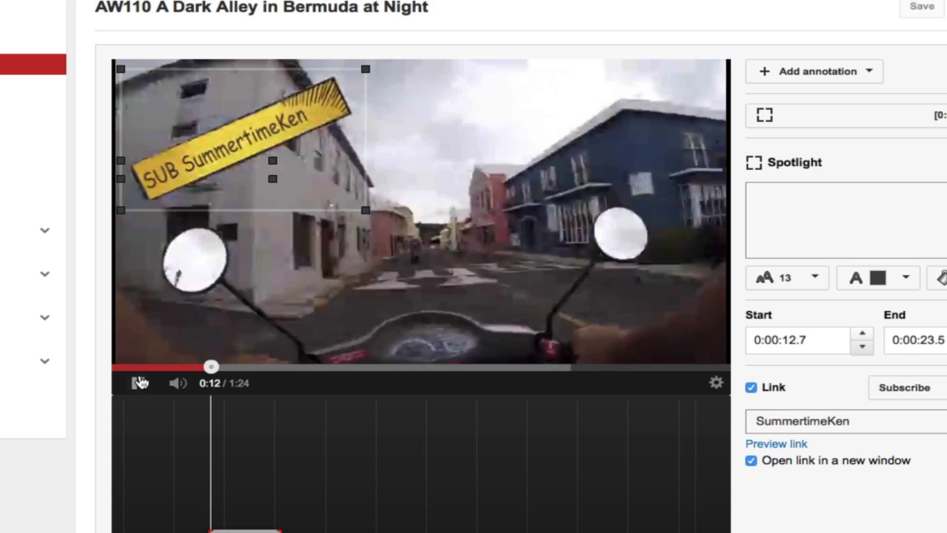
{"action": "left_click", "coordinate": [140, 382]}
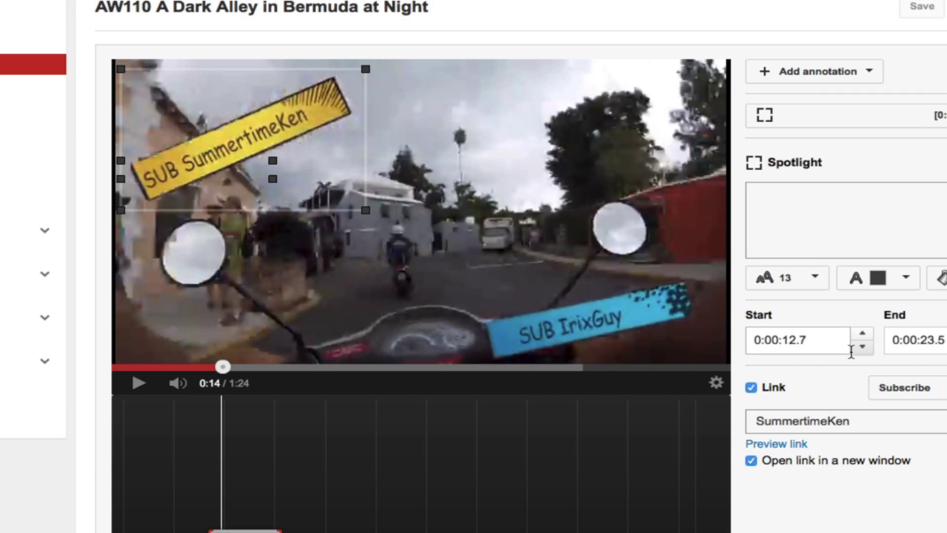
{"action": "mouse_move", "coordinate": [270, 122]}
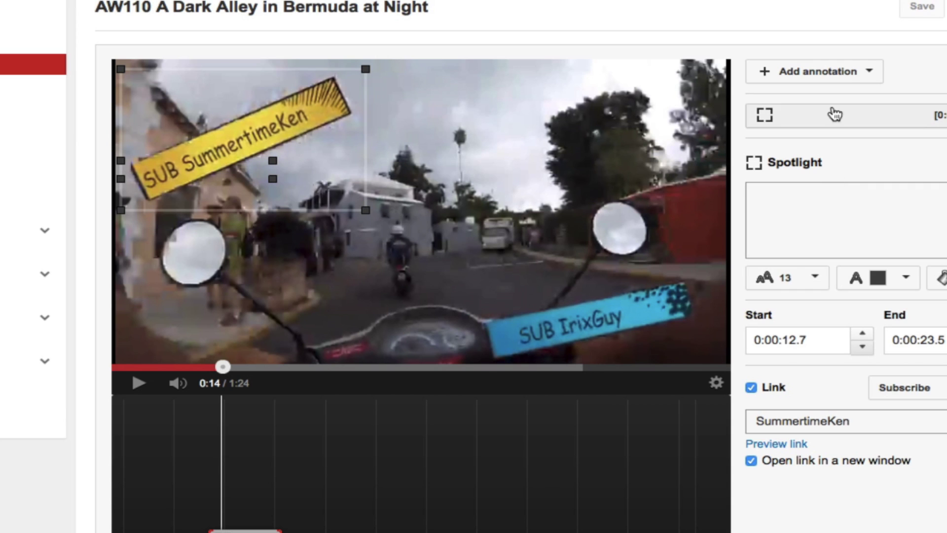
Add a second Spotlight annotation sized over the SUB IrixGuy banner.
{"action": "left_click", "coordinate": [847, 75]}
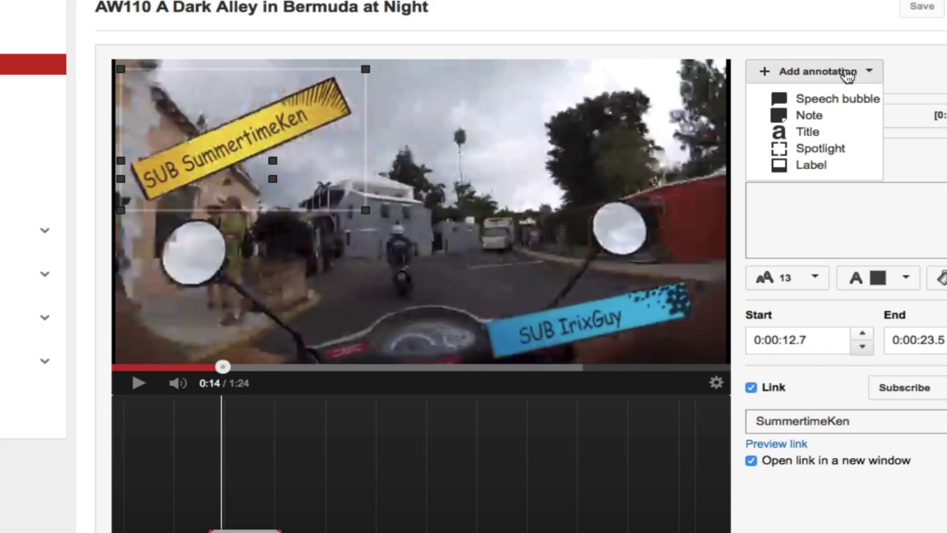
{"action": "left_click", "coordinate": [850, 153]}
{"action": "left_click_drag", "start_coordinate": [495, 218], "coordinate": [581, 320]}
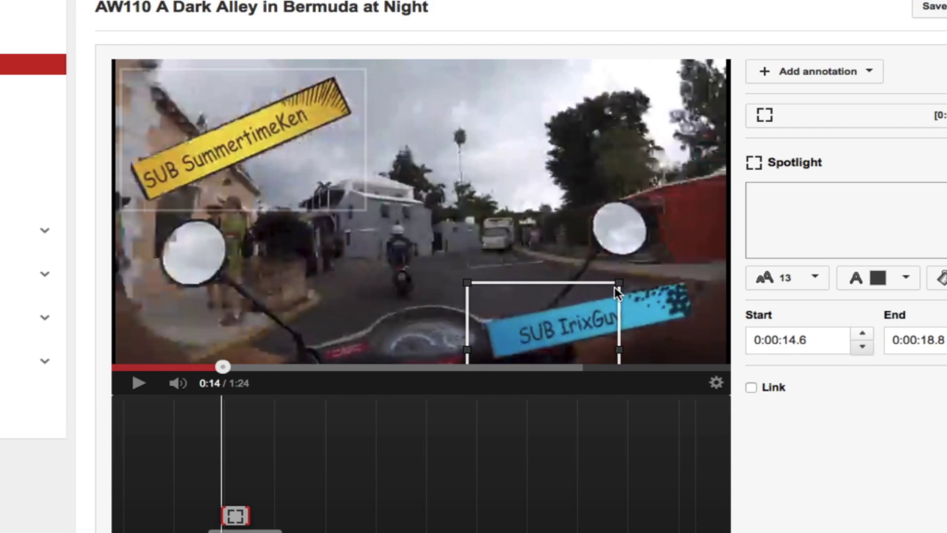
{"action": "left_click_drag", "start_coordinate": [618, 283], "coordinate": [711, 259]}
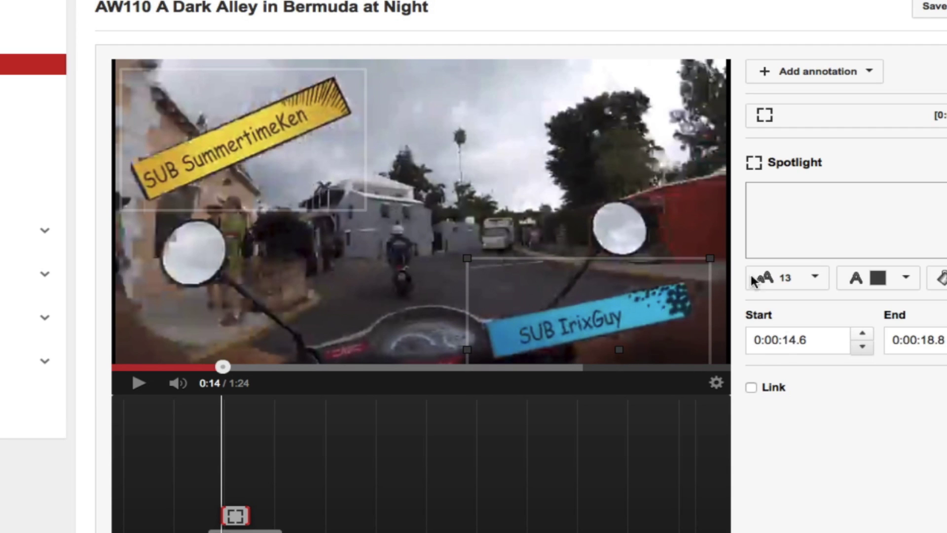
Set the second spotlight's end time to 0:00:23.5.
{"action": "double_click", "coordinate": [927, 339]}
{"action": "key", "text": "Up"}
{"action": "key", "text": "Up"}
{"action": "key", "text": "Up"}
{"action": "key", "text": "Up"}
{"action": "key", "text": "Up"}
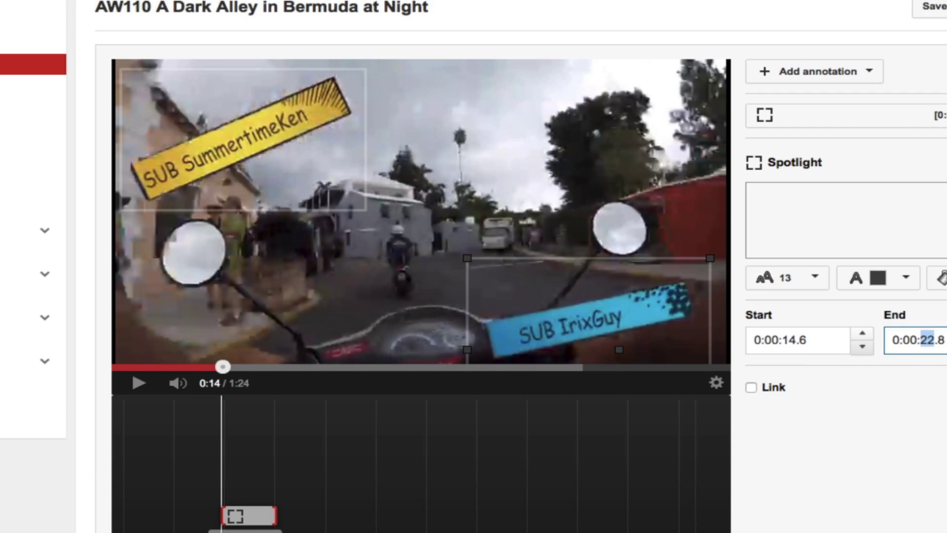
{"action": "key", "text": "Right"}
{"action": "key", "text": "Down"}
{"action": "key", "text": "Down"}
{"action": "key", "text": "Down"}
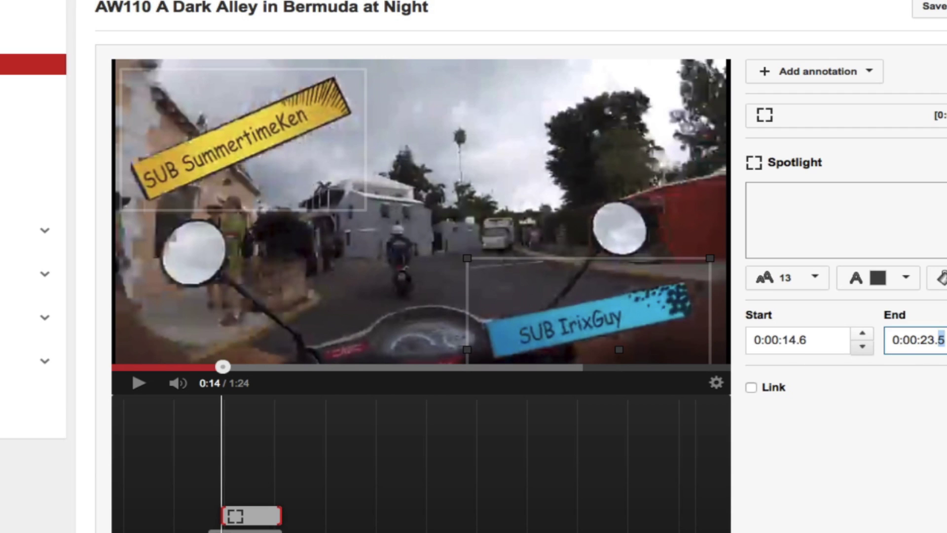
Make it a Subscribe link to the banner's channel user name, opening in a new window.
{"action": "left_click", "coordinate": [750, 387]}
{"action": "left_click", "coordinate": [909, 397]}
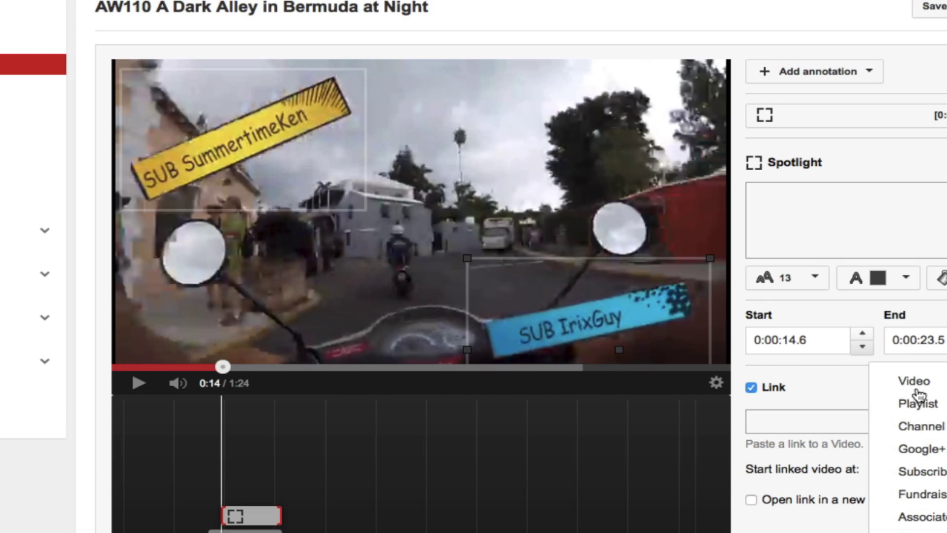
{"action": "left_click", "coordinate": [938, 470]}
{"action": "left_click", "coordinate": [751, 460]}
{"action": "left_click", "coordinate": [832, 421]}
{"action": "type", "text": "Irix"}
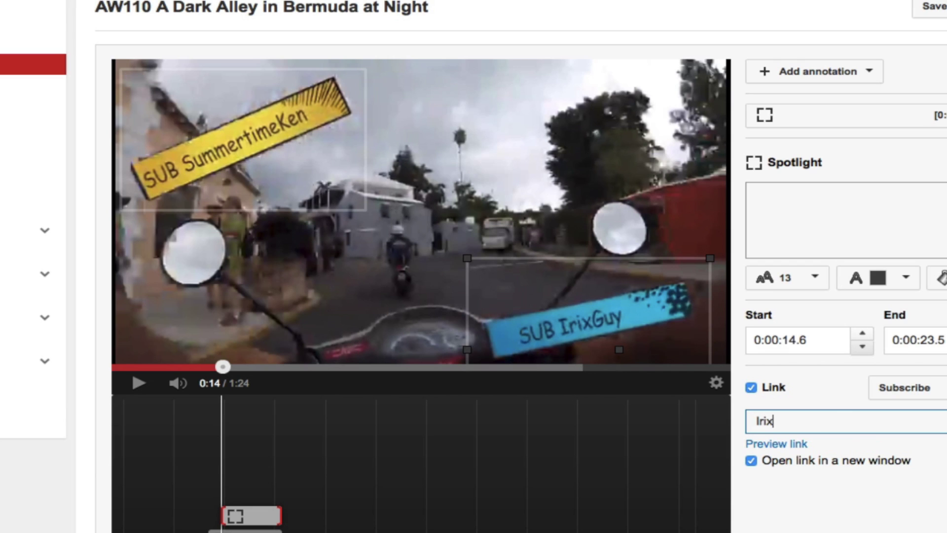
{"action": "type", "text": "Guy"}
Save the annotations and play the video to review both spotlights.
{"action": "left_click", "coordinate": [934, 6]}
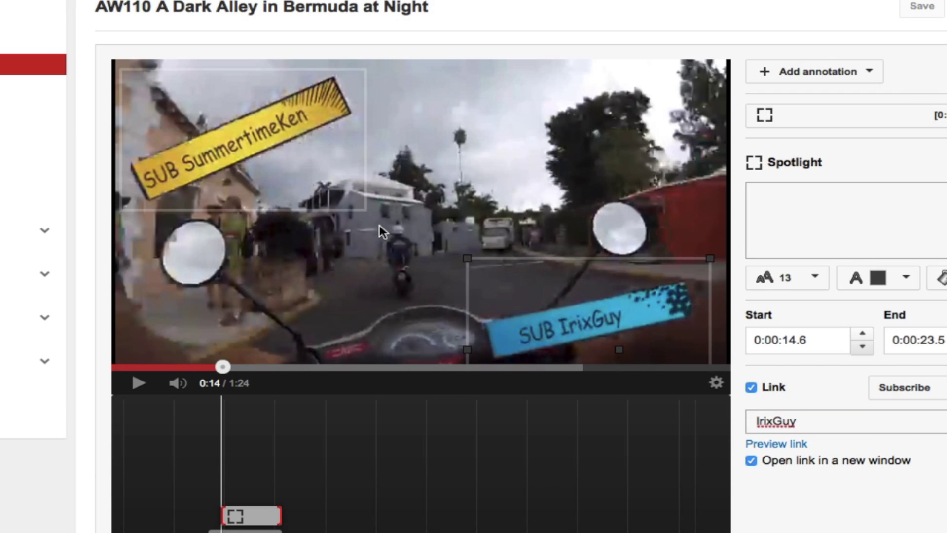
{"action": "left_click", "coordinate": [142, 390]}
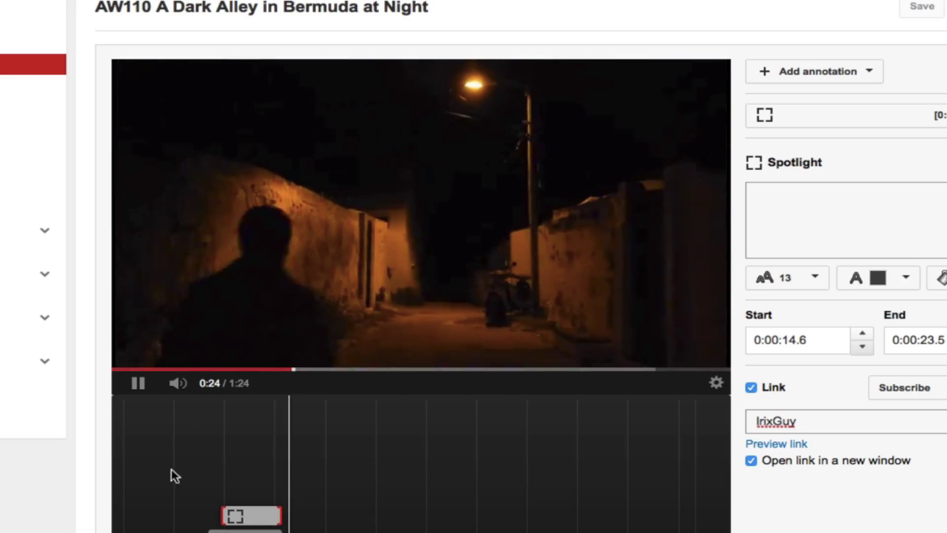
{"action": "left_click", "coordinate": [145, 389]}
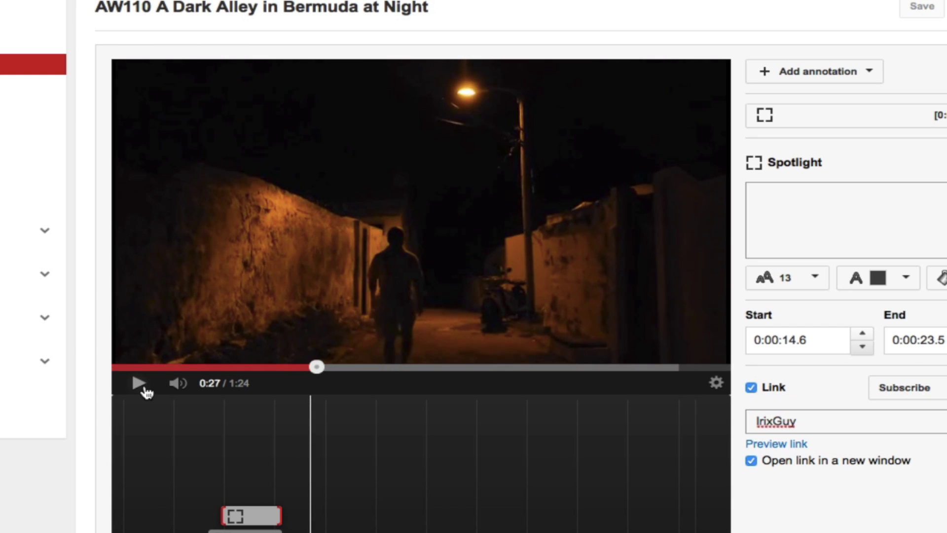